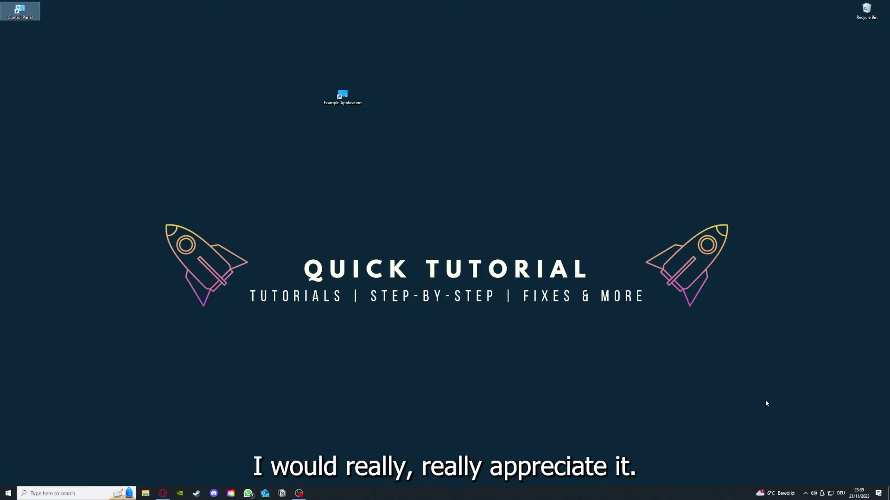
# Step: Clear the desktop selection, launch the Example Application shortcut, then close its window
pyautogui.click(631, 331)
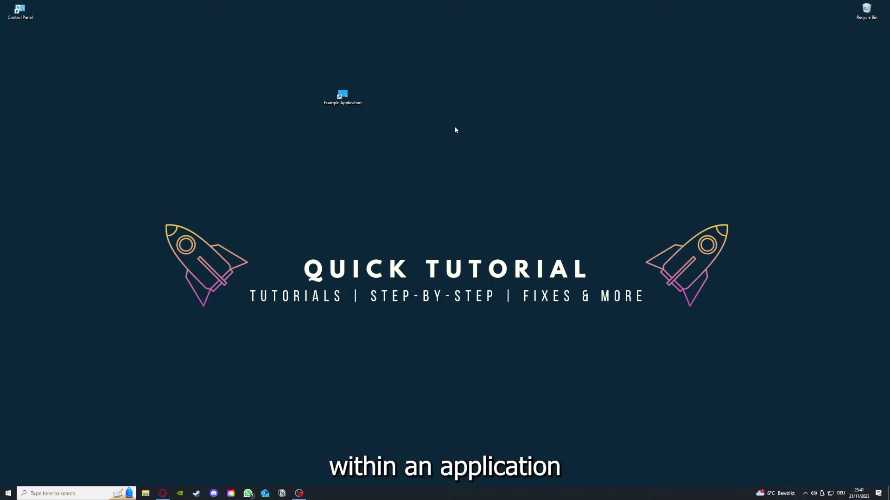
pyautogui.moveTo(117, 173); pyautogui.dragTo(752, 369)
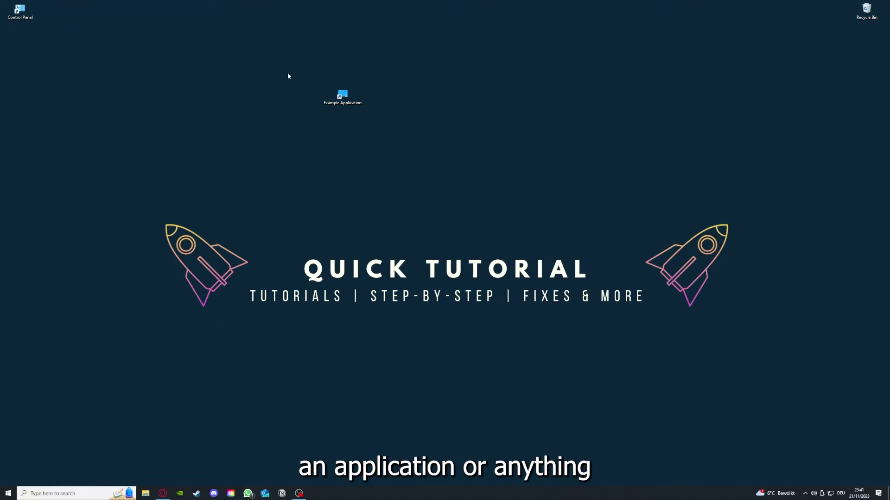
pyautogui.moveTo(117, 174); pyautogui.dragTo(752, 371)
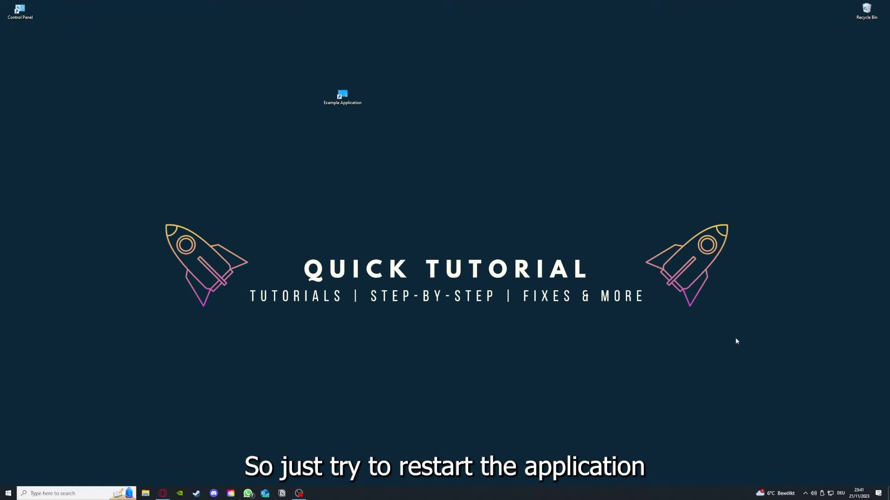
pyautogui.doubleClick(342, 97)
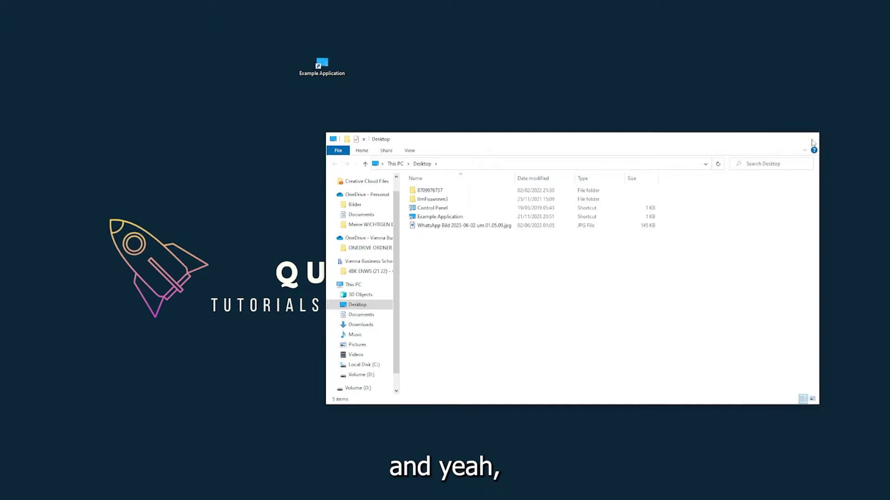
pyautogui.click(809, 140)
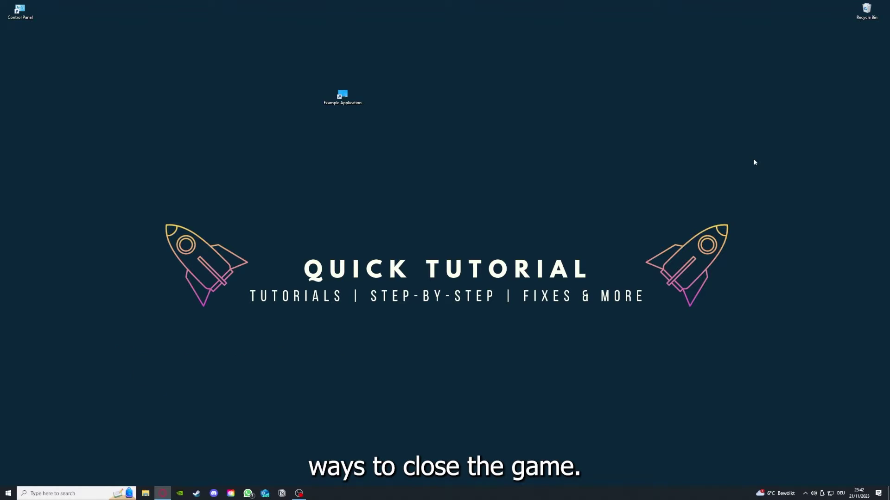
# Step: Open Task Manager from the taskbar and end the selected Task Manager process
pyautogui.rightClick(334, 493)
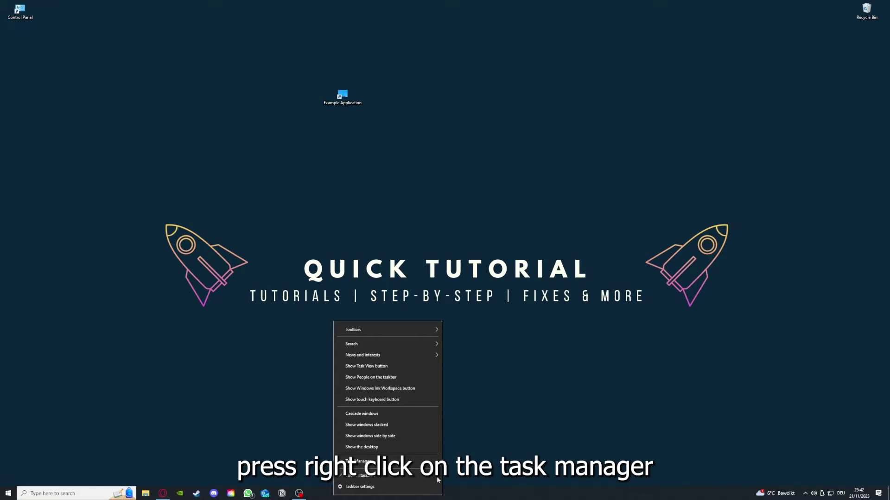
pyautogui.click(397, 463)
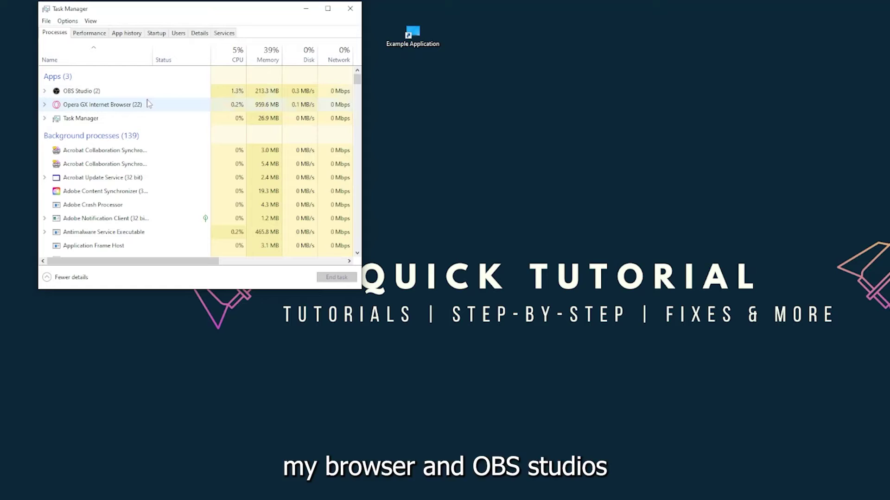
pyautogui.click(167, 122)
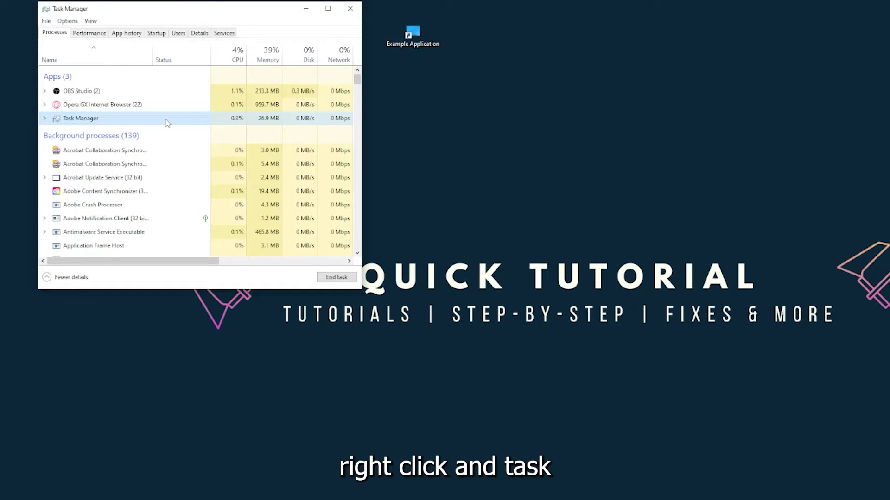
pyautogui.click(332, 278)
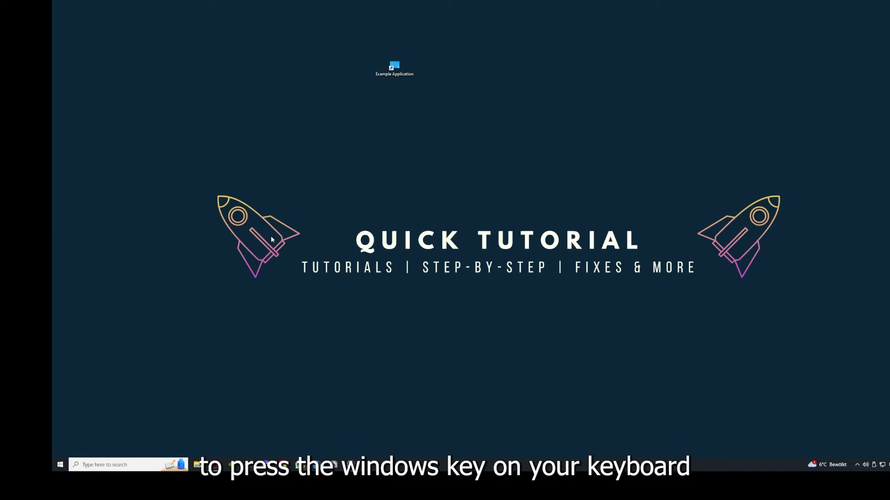
# Step: Show the Start menu power options, then dismiss the menu without restarting
pyautogui.press('super')
pyautogui.press('super')
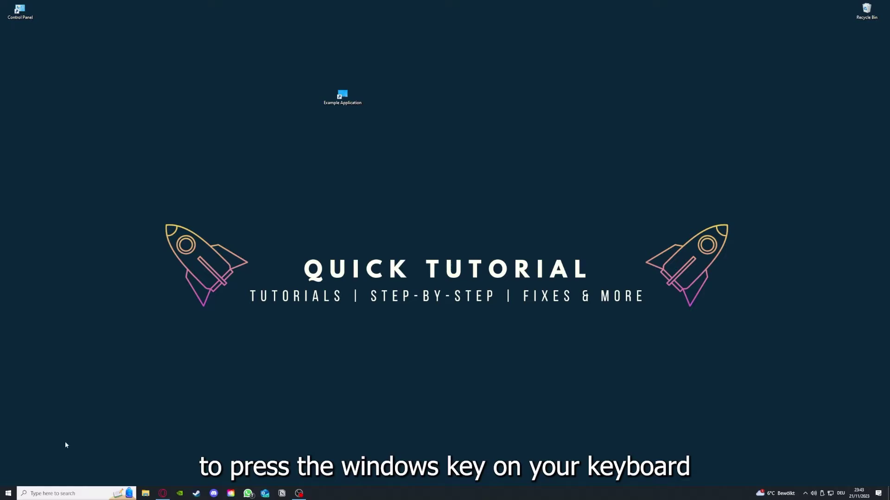
pyautogui.click(11, 488)
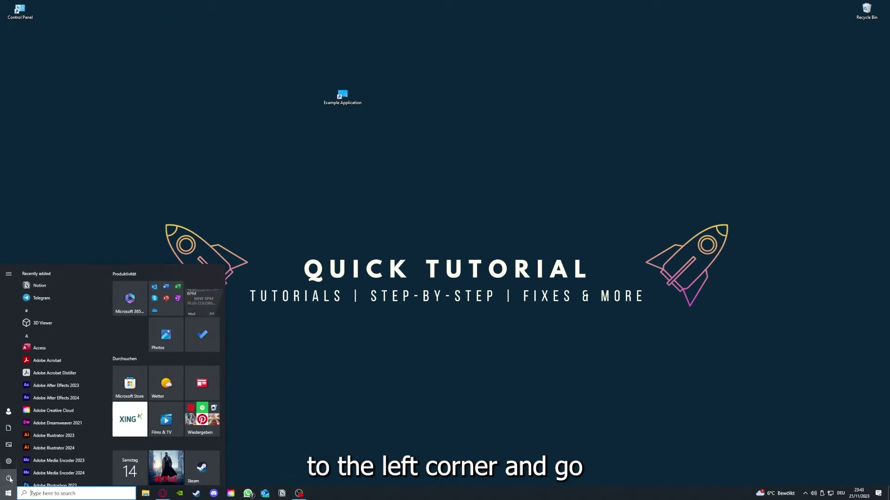
pyautogui.moveTo(10, 480)
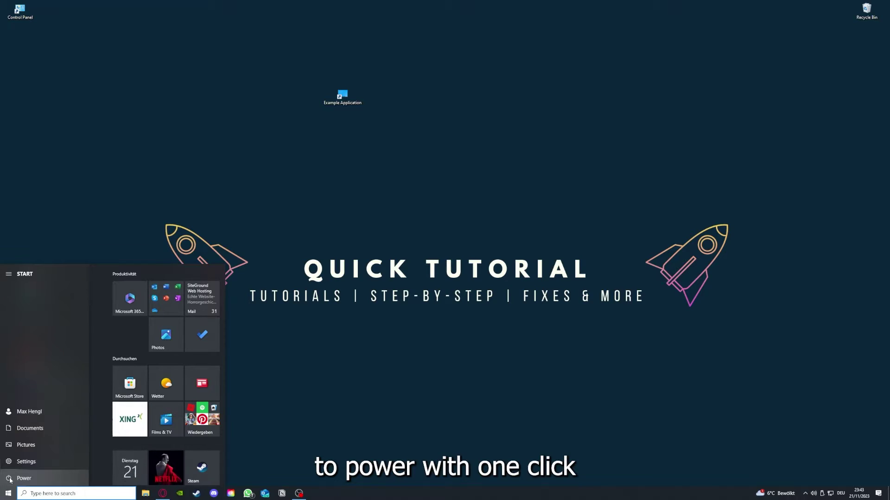
pyautogui.click(11, 479)
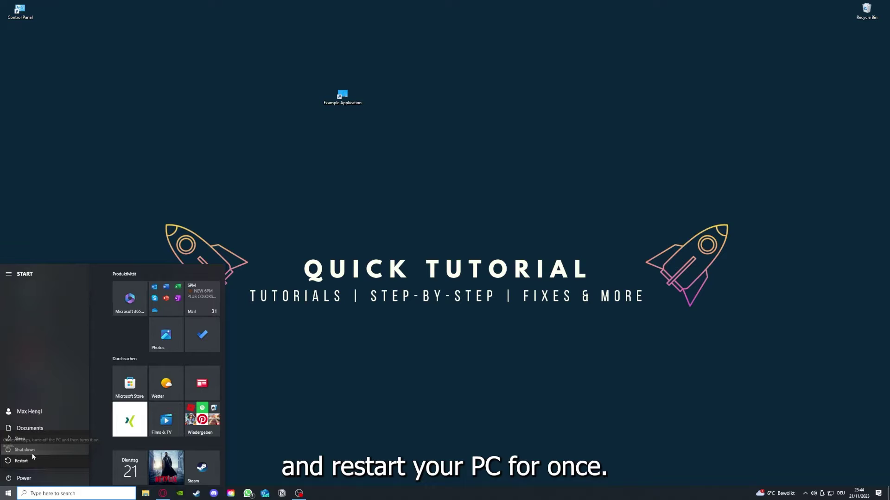
pyautogui.click(351, 355)
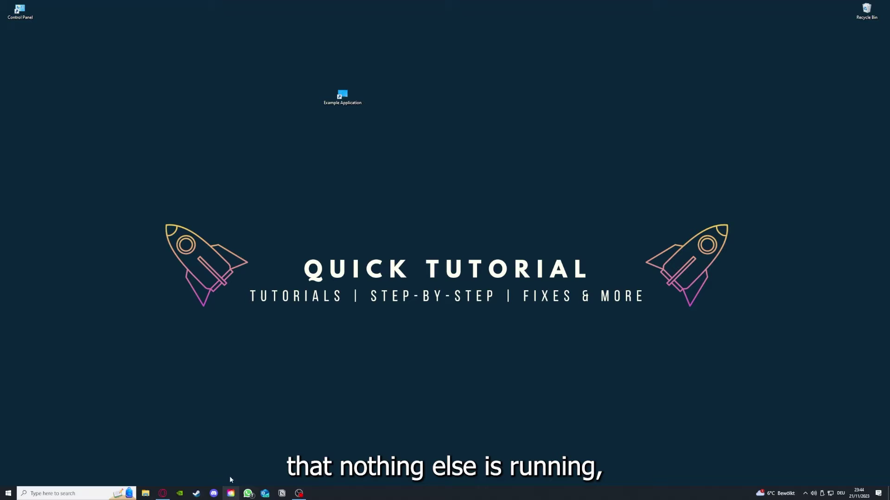
# Step: Reopen Task Manager on its Startup tab and maximize the window
pyautogui.rightClick(349, 494)
pyautogui.click(370, 460)
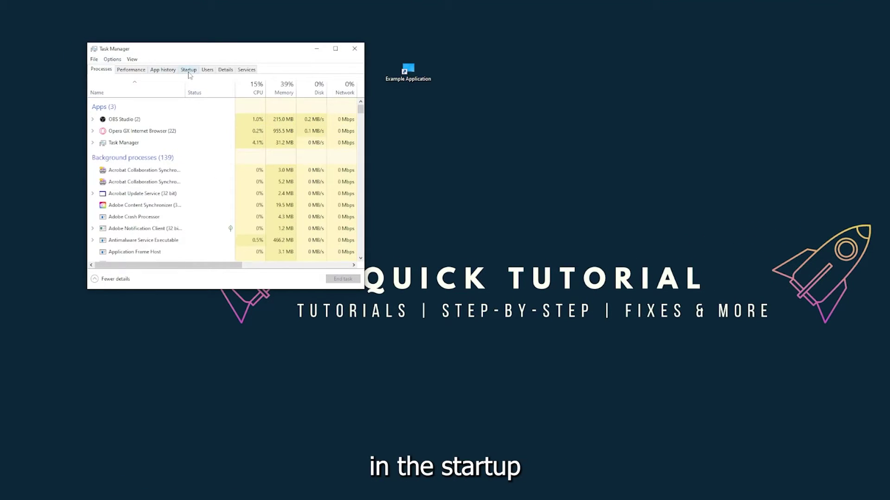
pyautogui.click(188, 71)
pyautogui.scroll(-3, 199, 185)
pyautogui.scroll(3, 194, 208)
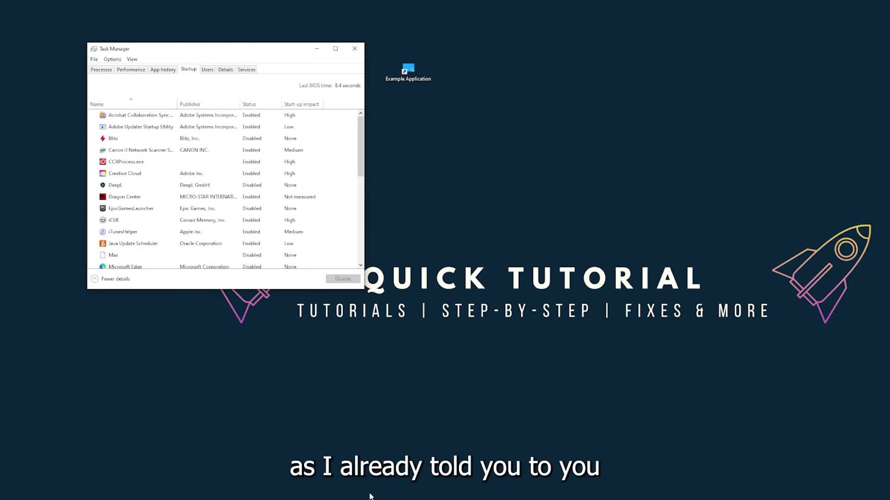
pyautogui.rightClick(355, 494)
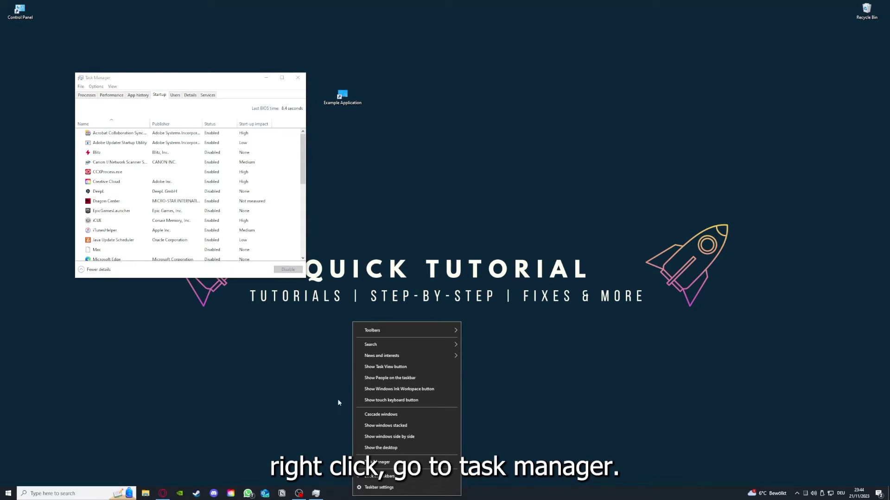
pyautogui.click(376, 462)
pyautogui.press('super+Up')
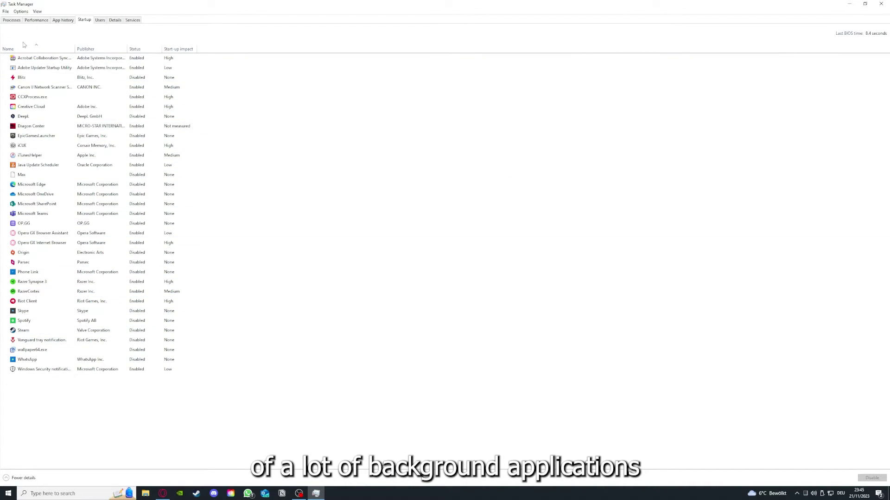
# Step: Review startup entries CCXProcess, Microsoft OneDrive, Phone Link and iTunesHelper
pyautogui.rightClick(145, 59)
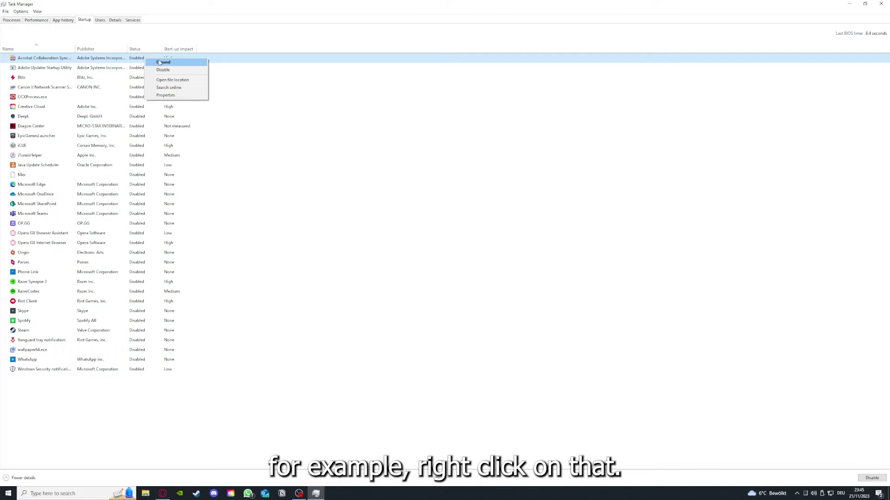
pyautogui.click(310, 93)
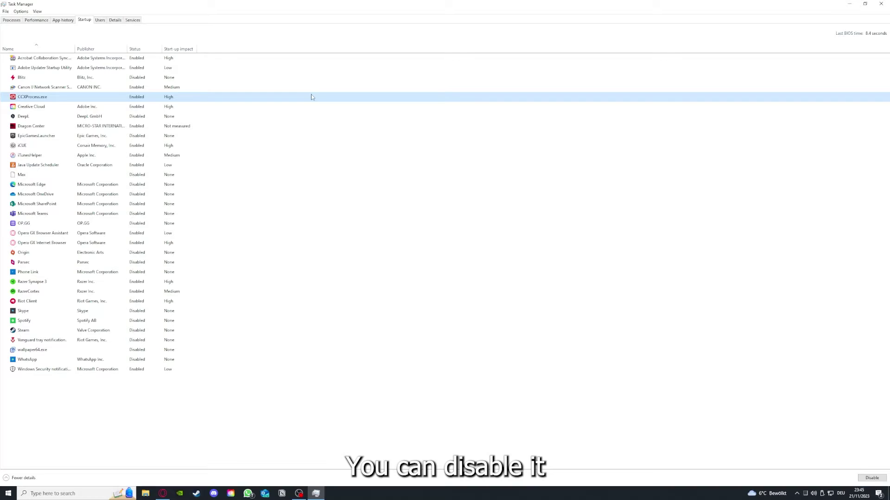
pyautogui.click(465, 194)
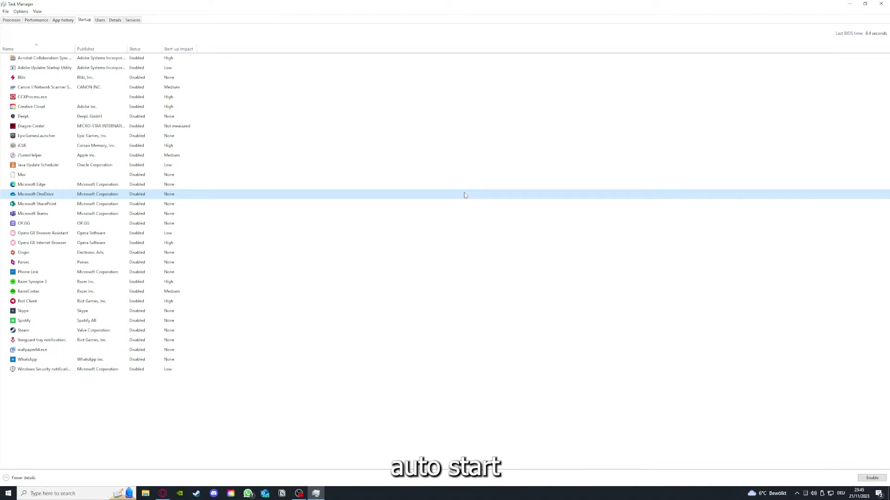
pyautogui.click(55, 60)
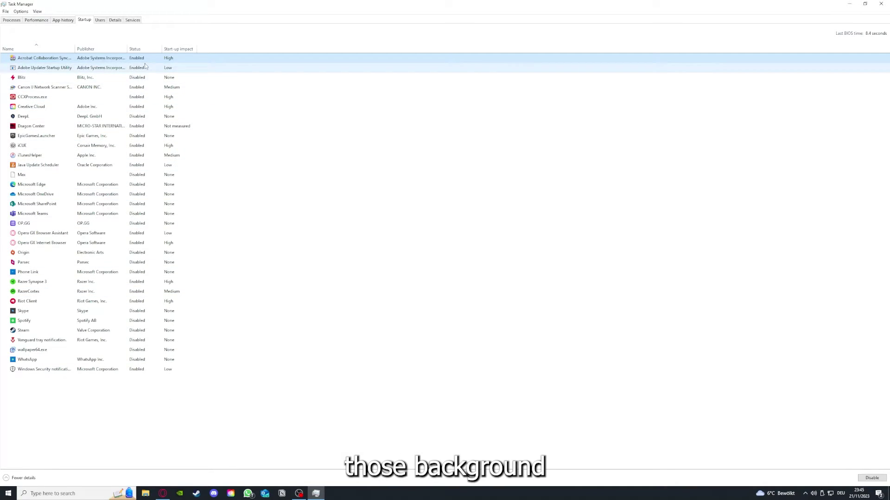
pyautogui.rightClick(218, 199)
pyautogui.click(249, 277)
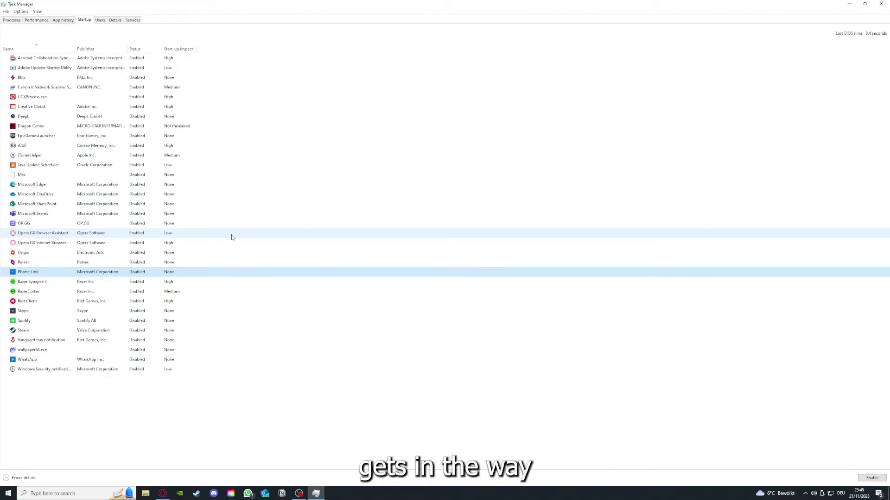
pyautogui.click(194, 159)
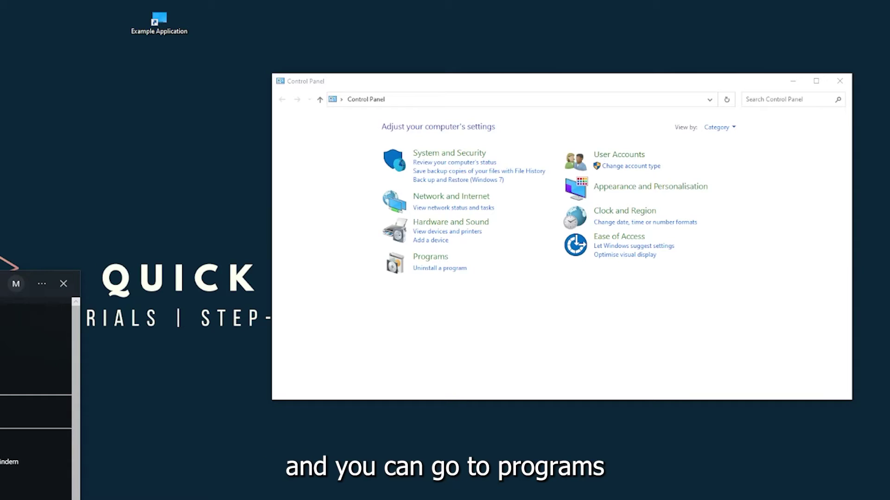
# Step: Open Control Panel's Programs > Uninstall a program list of installed programs
pyautogui.press('Escape')
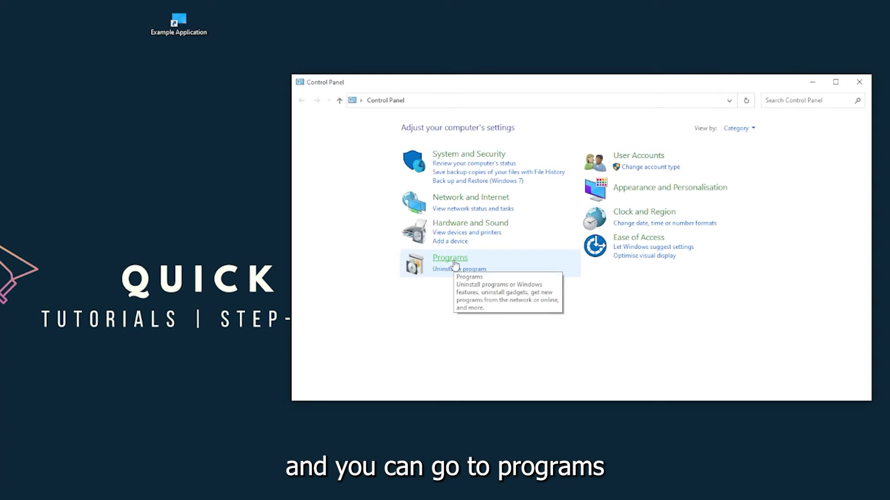
pyautogui.click(454, 262)
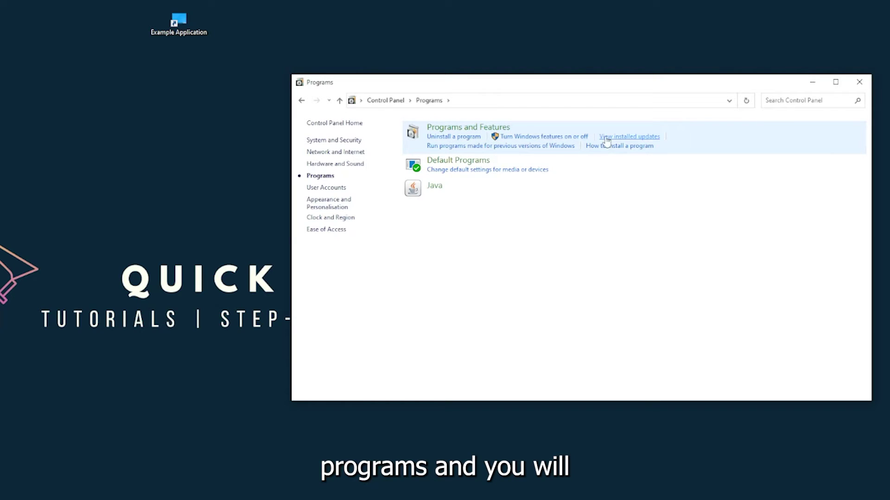
pyautogui.click(481, 134)
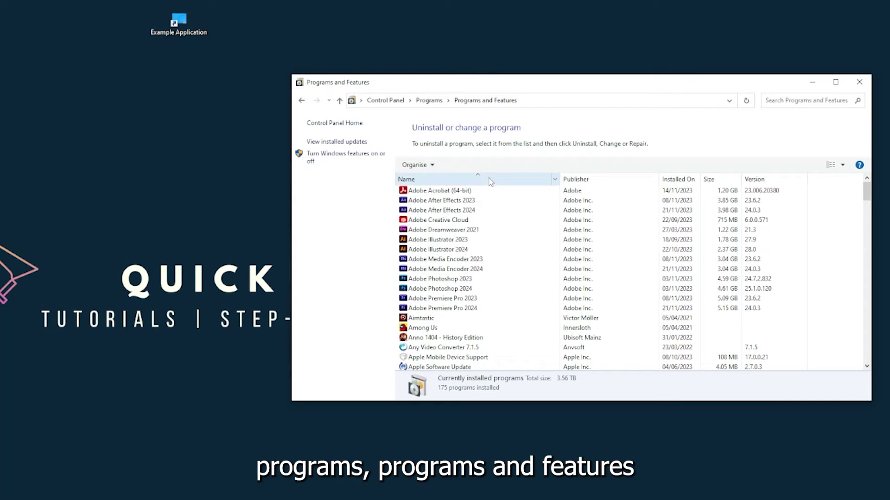
# Step: Attempt to uninstall Overwolf and dismiss the resulting error message
pyautogui.scroll(-20, 470, 261)
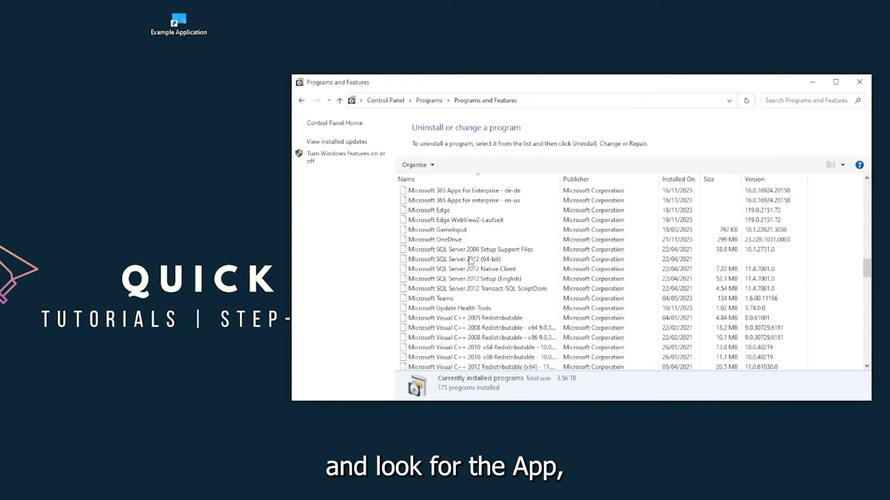
pyautogui.scroll(-20, 470, 261)
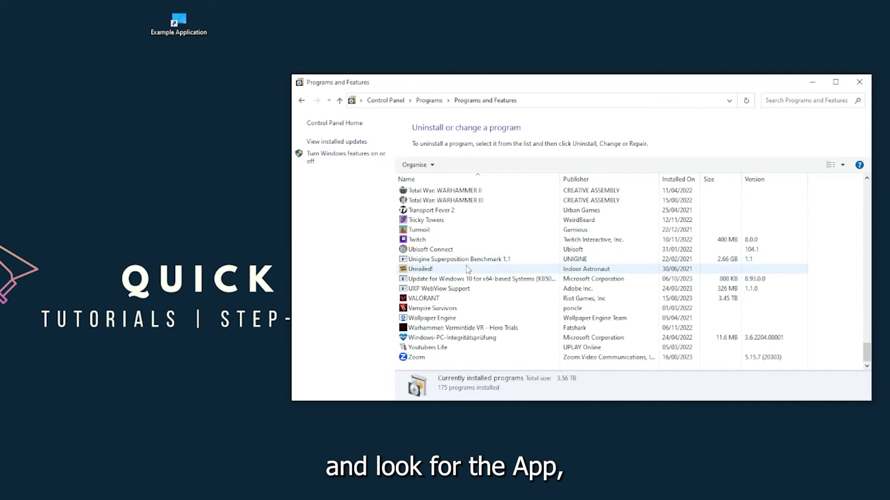
pyautogui.scroll(12, 447, 306)
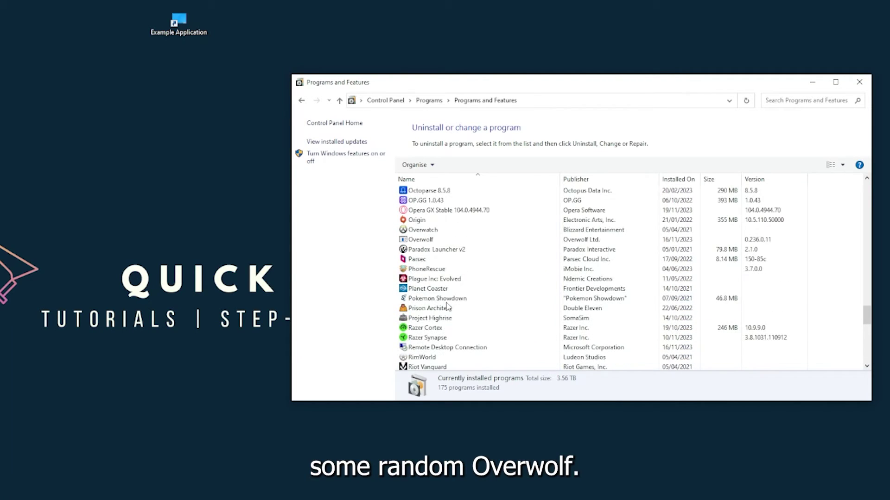
pyautogui.scroll(2, 435, 306)
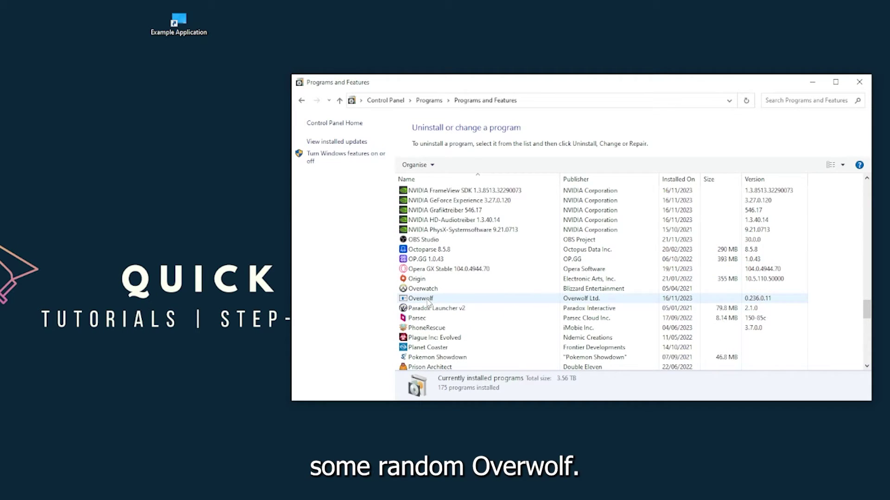
pyautogui.click(427, 300)
pyautogui.rightClick(427, 300)
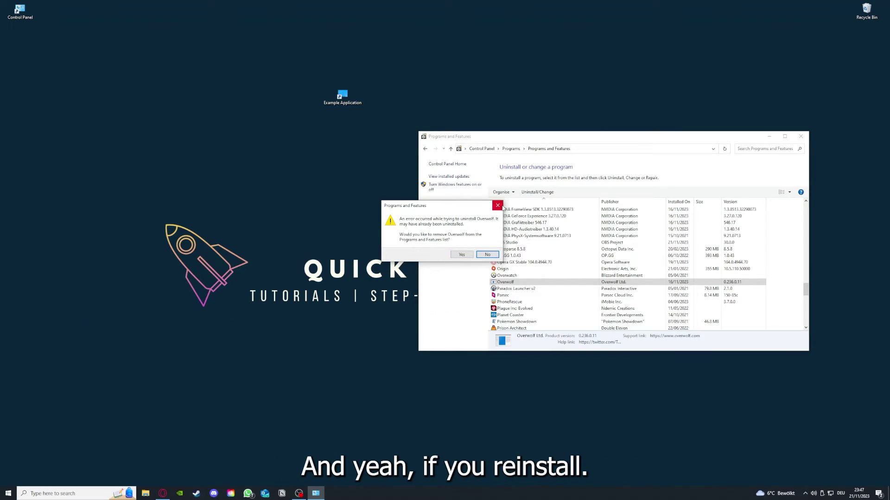
pyautogui.click(498, 206)
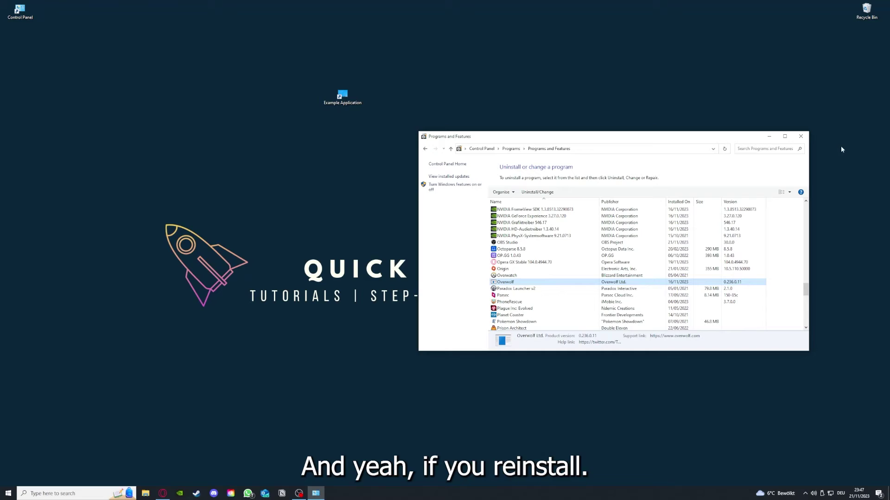
# Step: Close the Programs and Features window
pyautogui.click(801, 136)
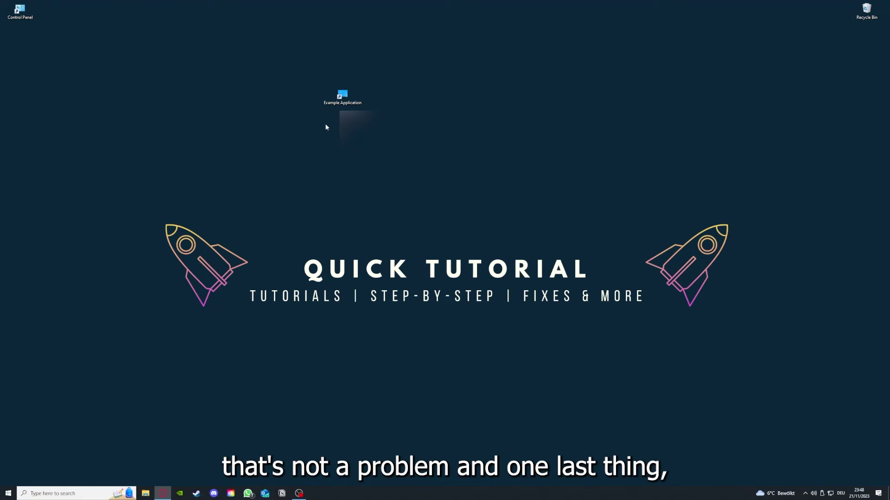
# Step: Open the Example Application shortcut's Properties, browse its tabs including Previous Versions, and return to Shortcut
pyautogui.rightClick(337, 93)
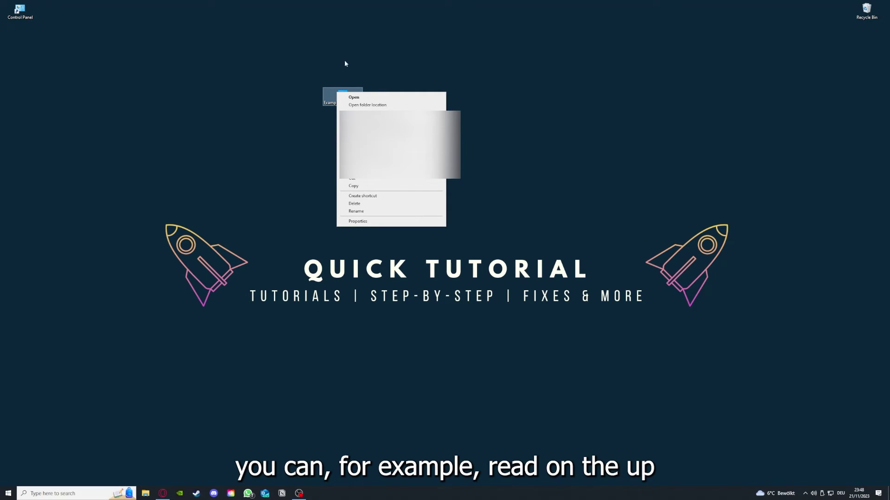
pyautogui.click(356, 222)
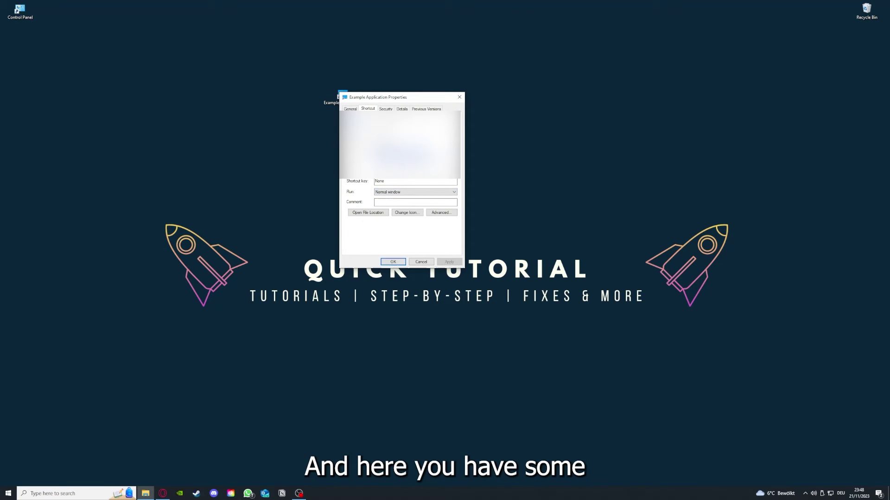
pyautogui.hotkey('ctrl', 'Tab')
pyautogui.hotkey('ctrl', 'Tab')
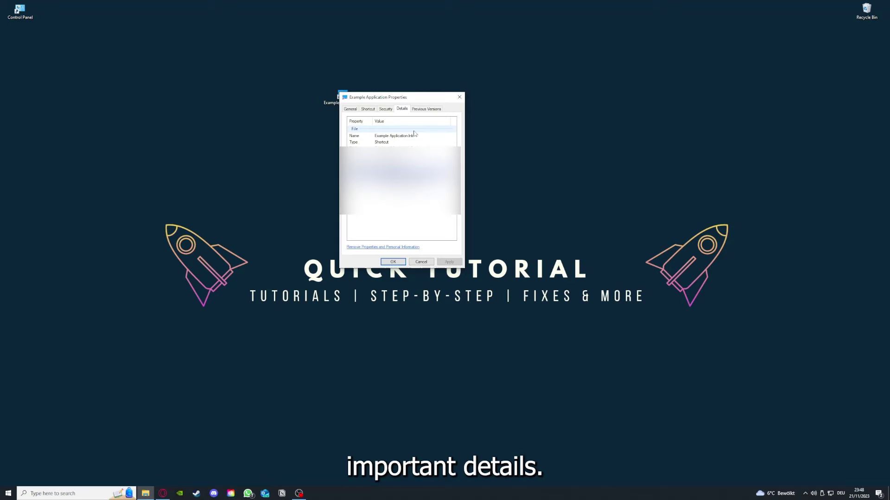
pyautogui.moveTo(404, 97); pyautogui.dragTo(469, 128)
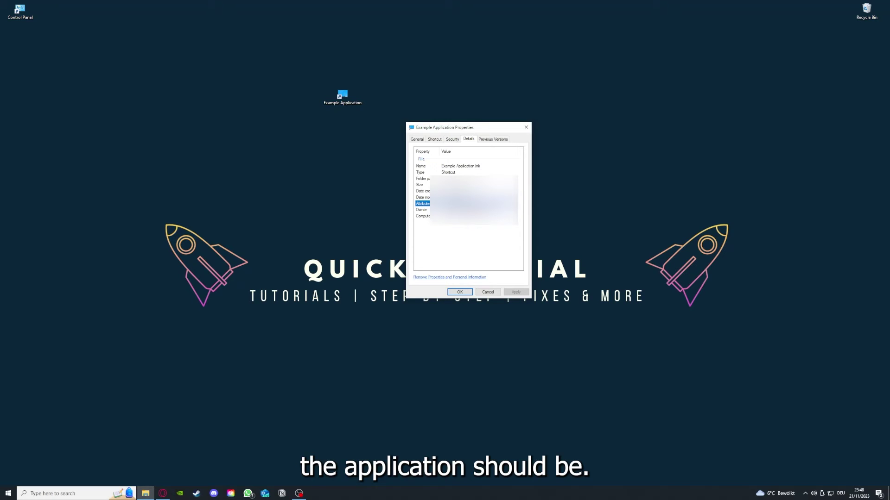
pyautogui.click(498, 143)
pyautogui.click(434, 142)
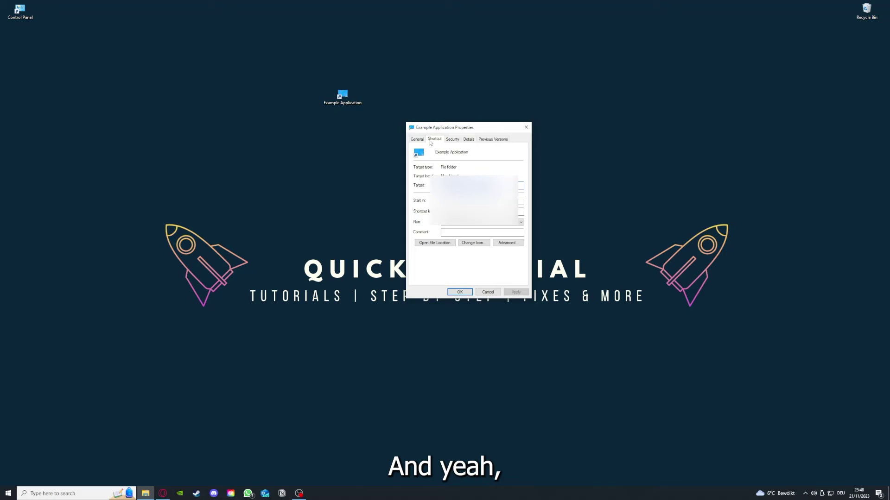
pyautogui.click(427, 244)
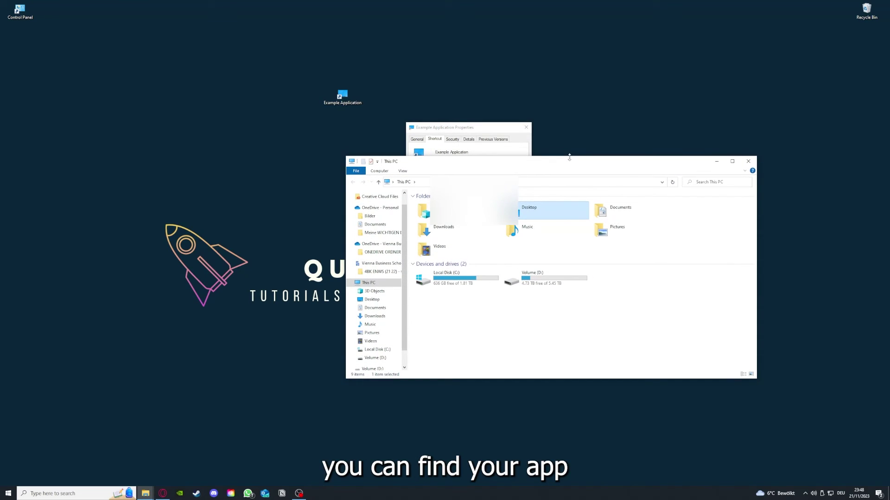
pyautogui.moveTo(571, 161); pyautogui.dragTo(470, 257)
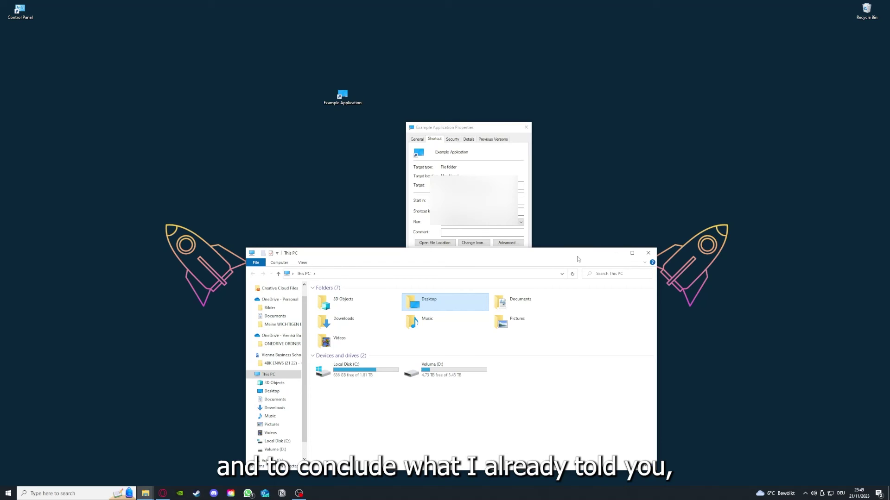
pyautogui.click(647, 253)
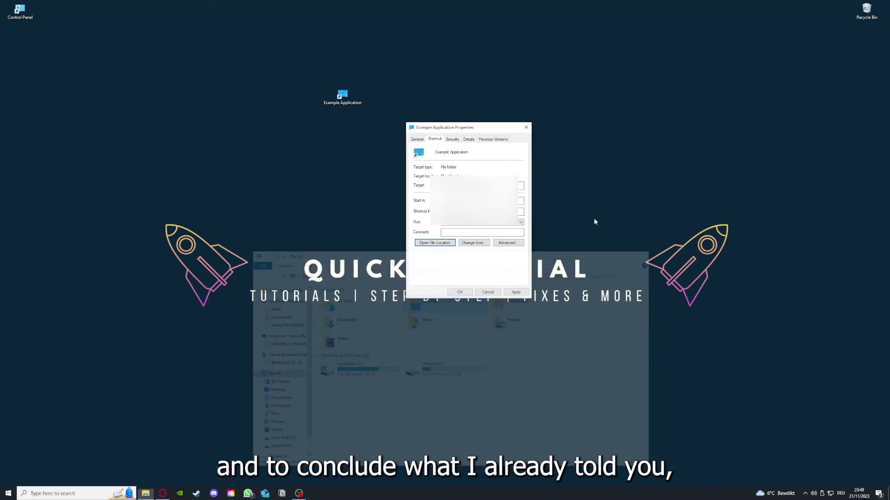
# Step: Close the Example Application Properties dialog with Esc
pyautogui.press('Escape')
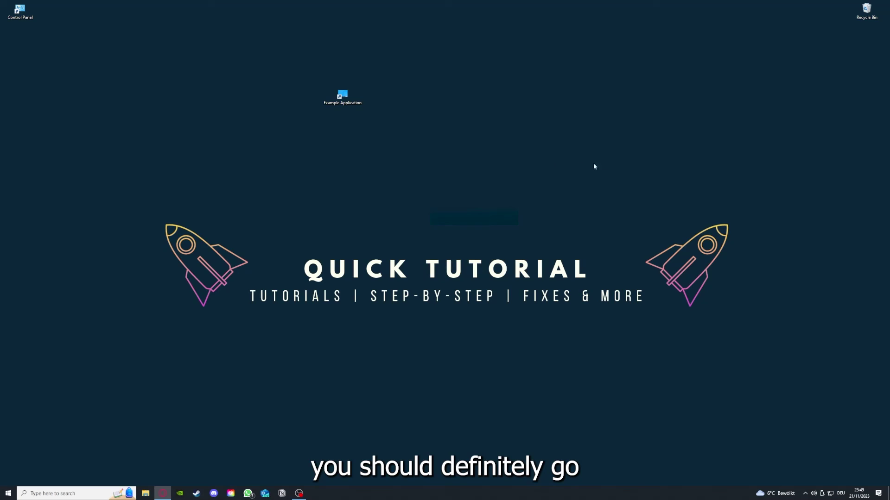